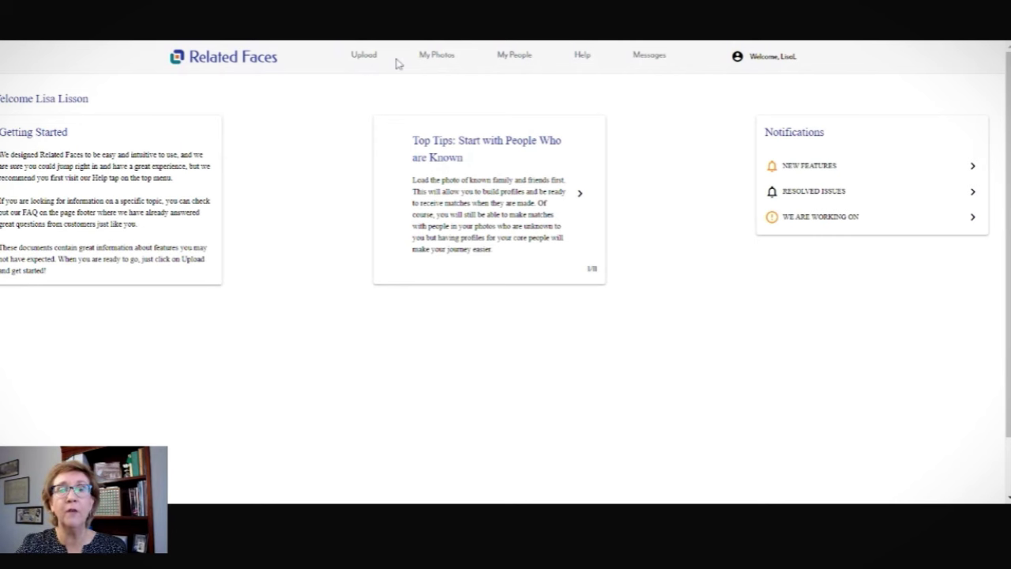
Go to My Photos and look inside the Unknown photo box.
left_click(519, 65)
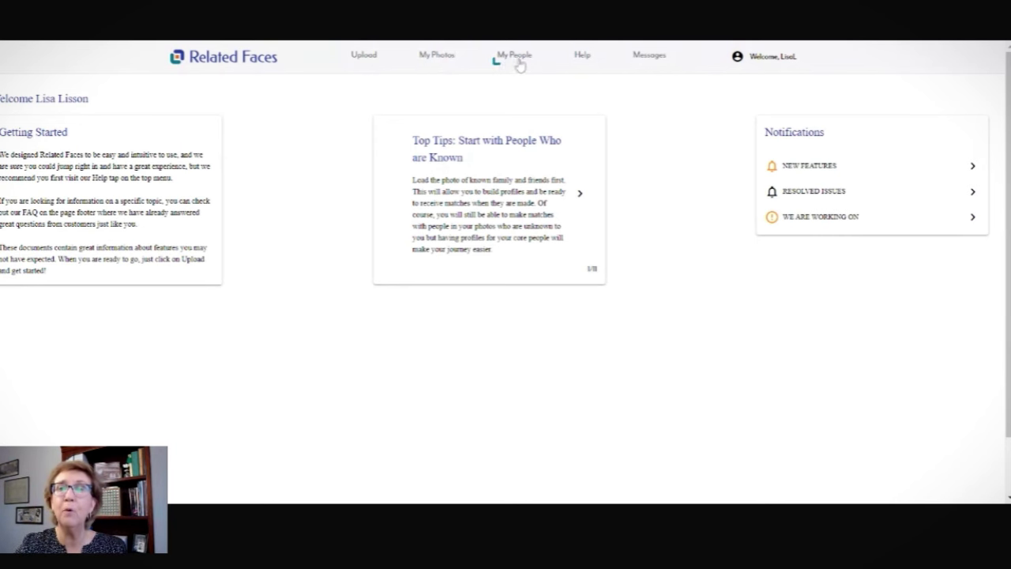
left_click(442, 60)
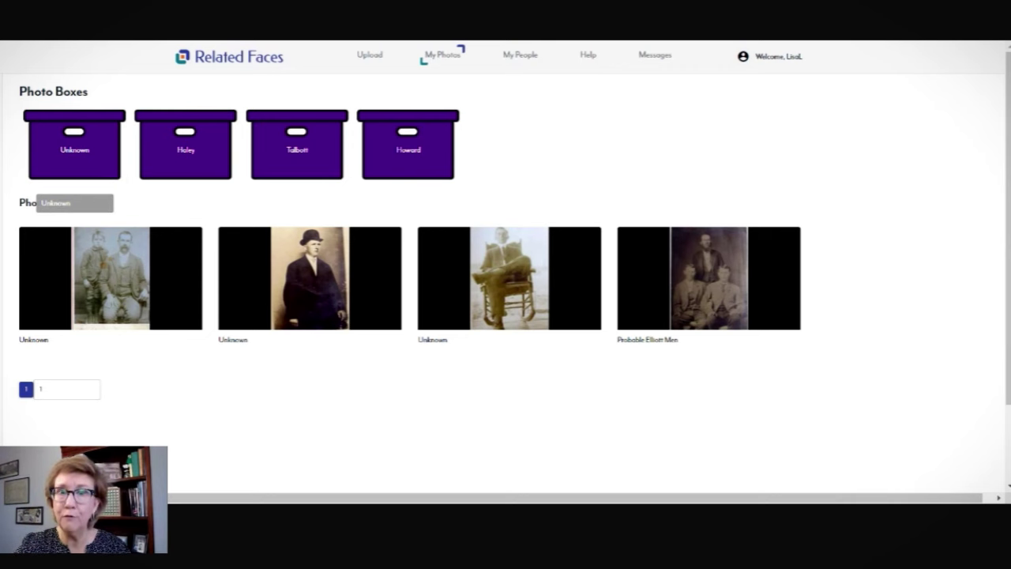
left_click(101, 169)
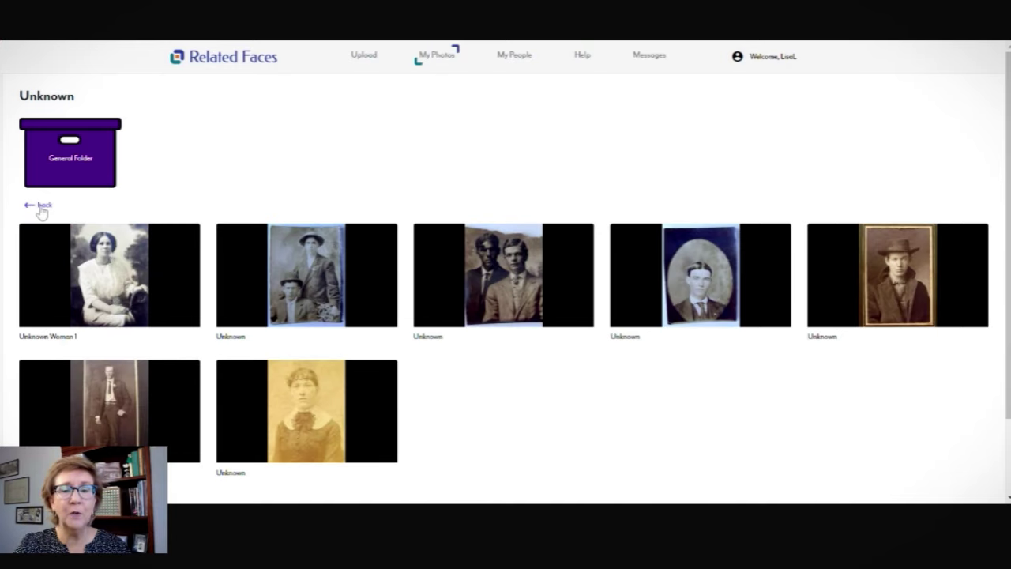
left_click(40, 206)
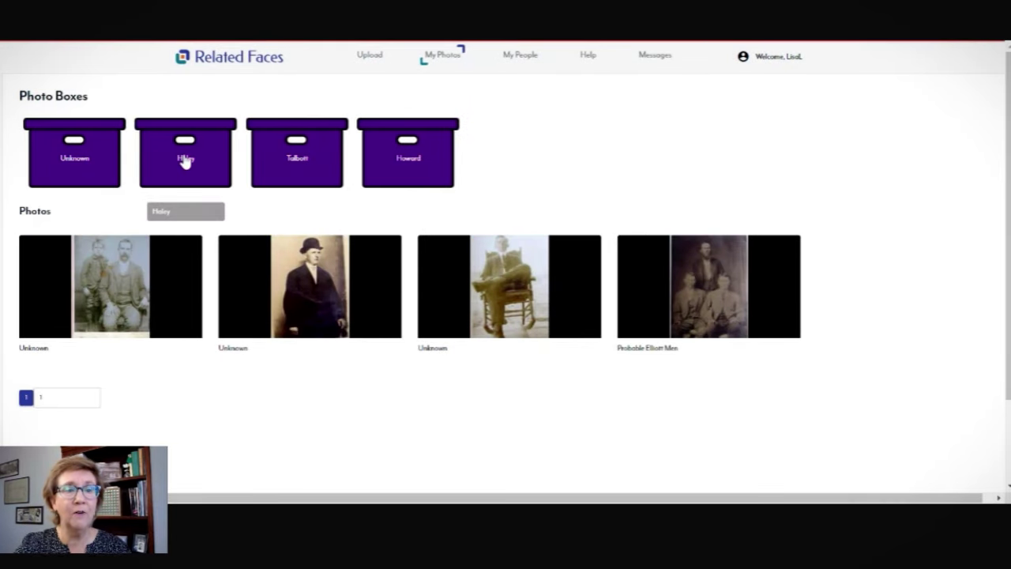
Look through the Haley and Talbott boxes, then return to the Unknown box.
left_click(185, 161)
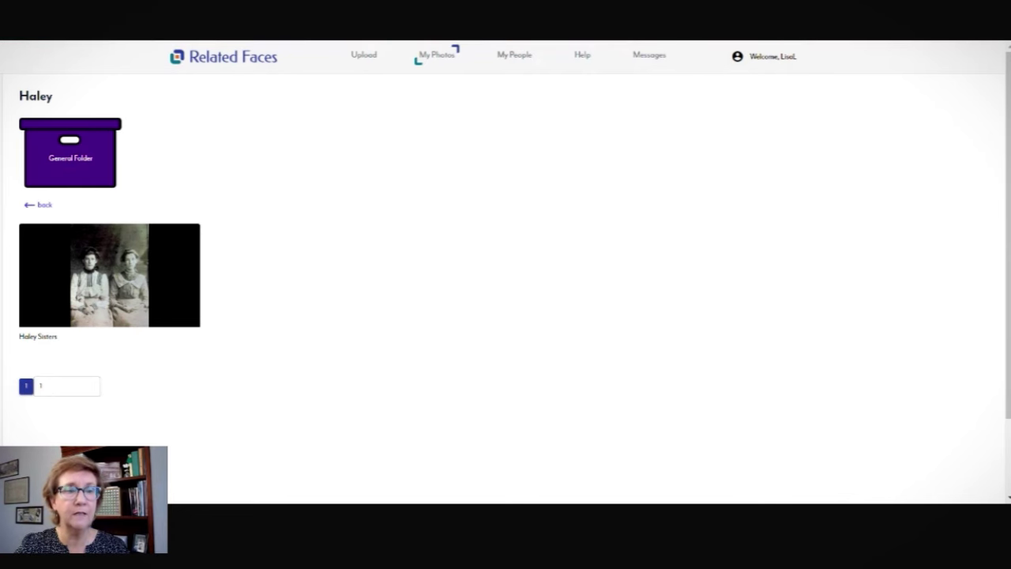
left_click(40, 205)
left_click(292, 163)
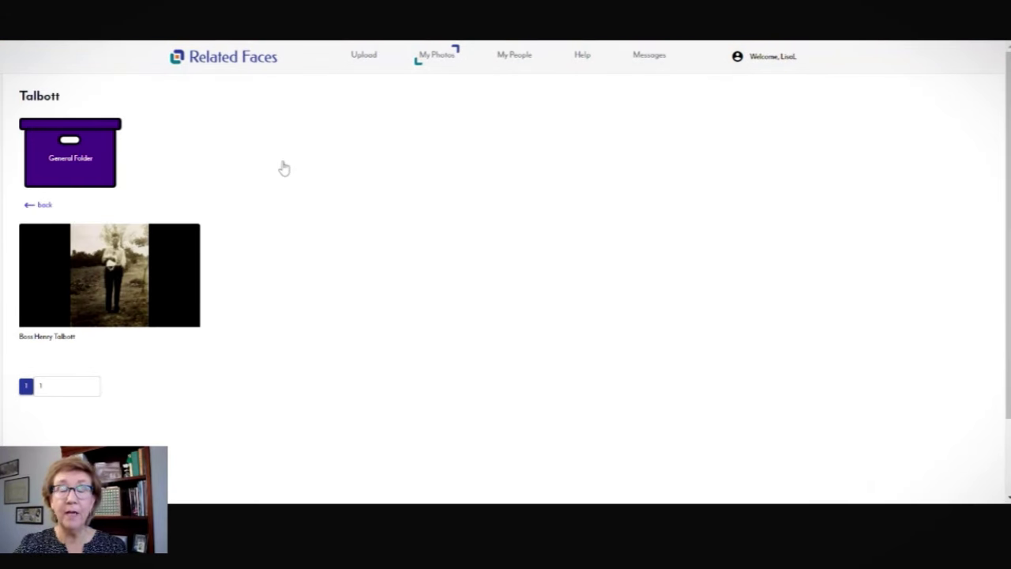
left_click(44, 205)
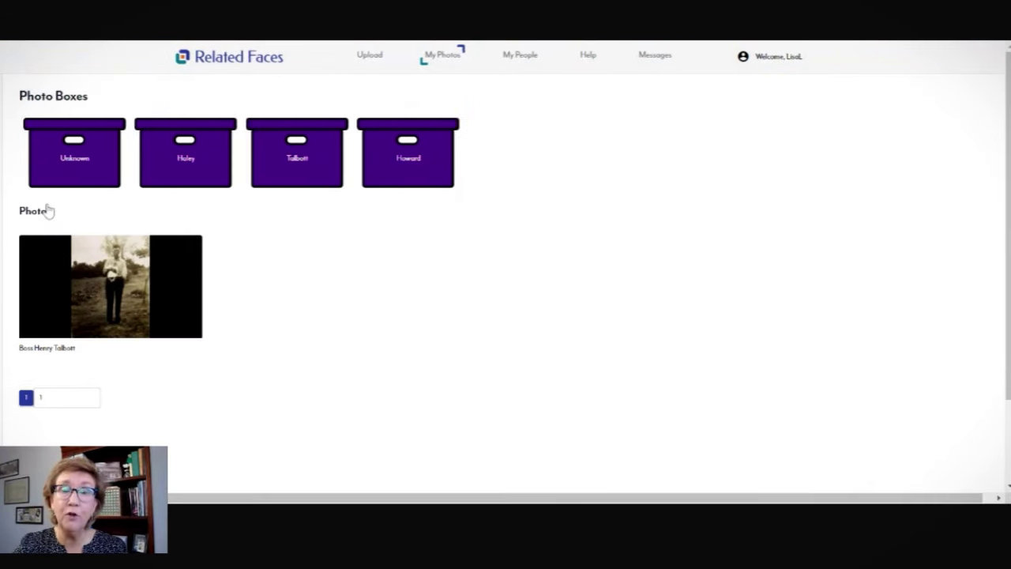
left_click(68, 150)
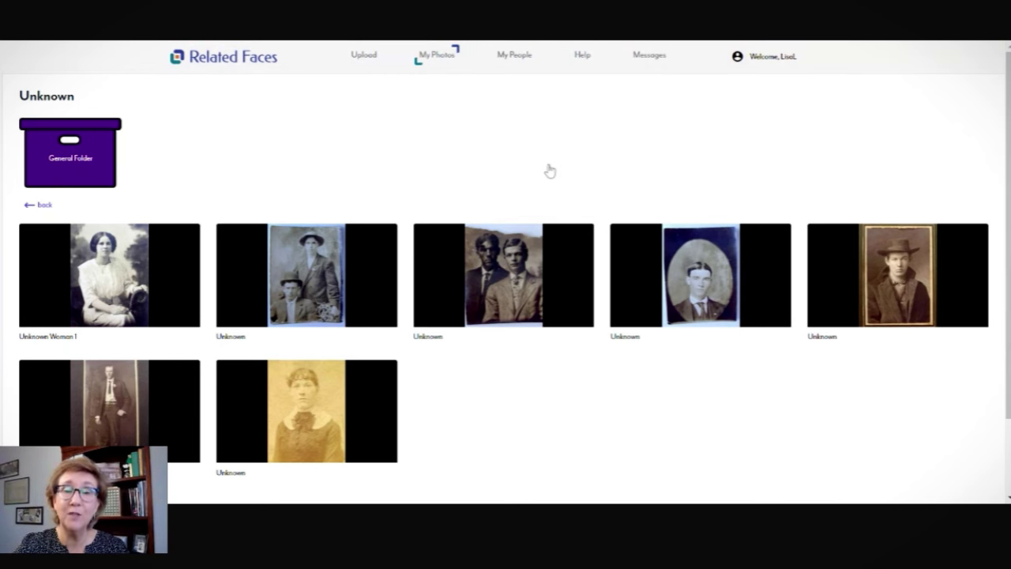
Upload the young man's oval portrait and scroll down to its empty details form.
left_click(365, 62)
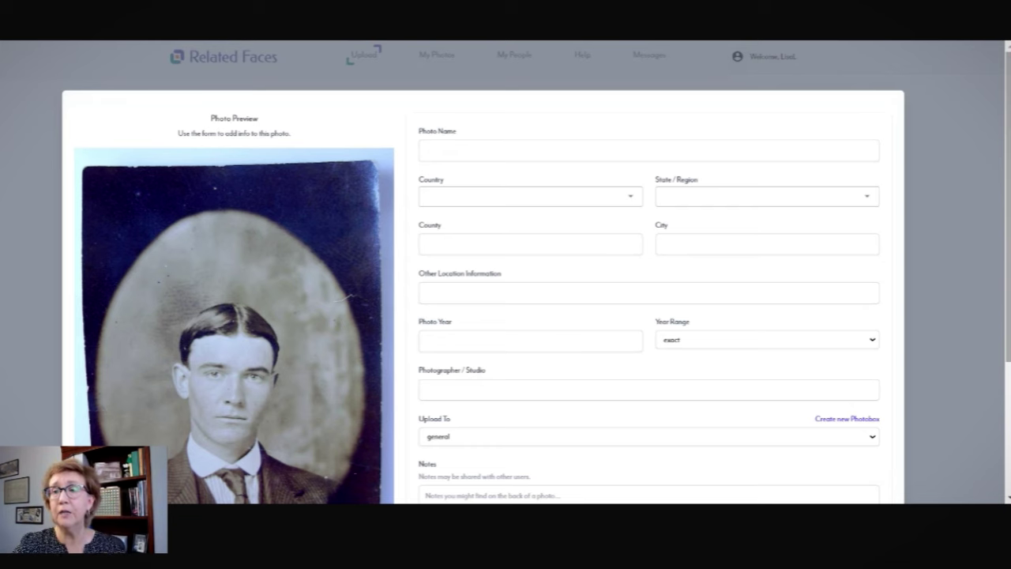
scroll(537, 271, "down", 1)
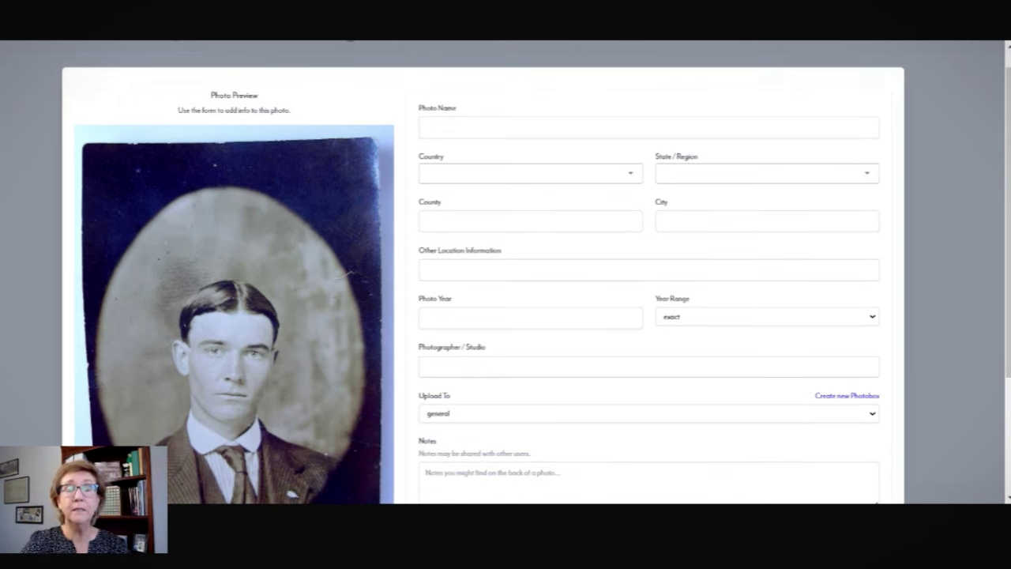
Name the photo 'Unknown Man 1'.
left_click(426, 127)
type("U")
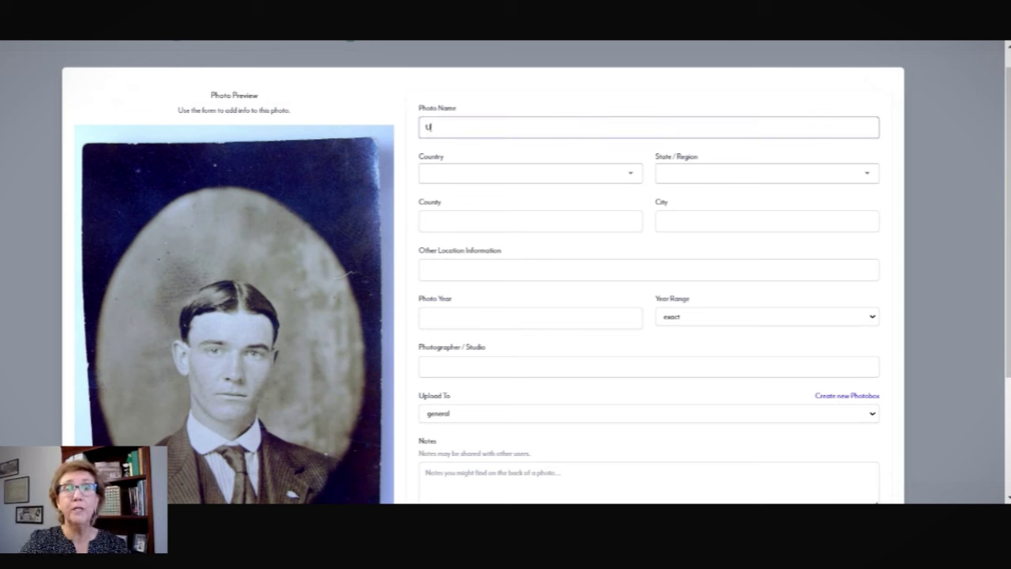
type("known Ma")
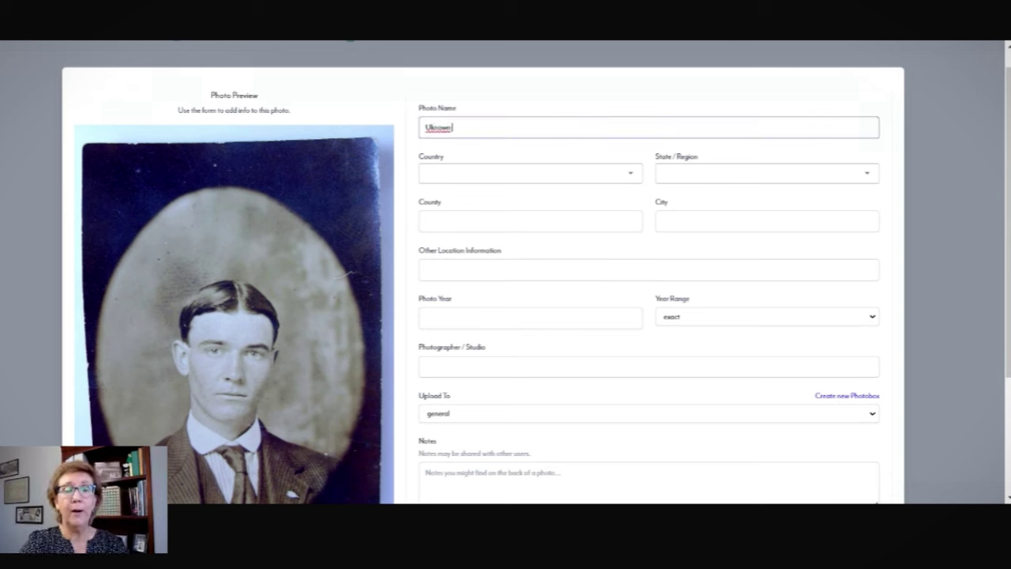
key("BackSpace")
key("BackSpace")
key("BackSpace")
key("BackSpace")
key("BackSpace")
key("BackSpace")
key("BackSpace")
key("BackSpace")
type("nkno")
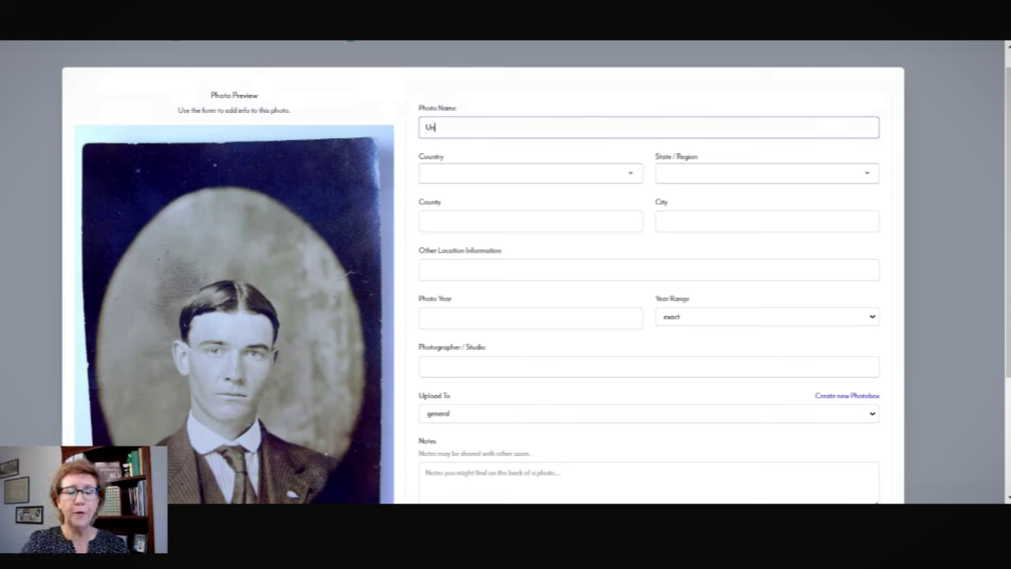
type("wn")
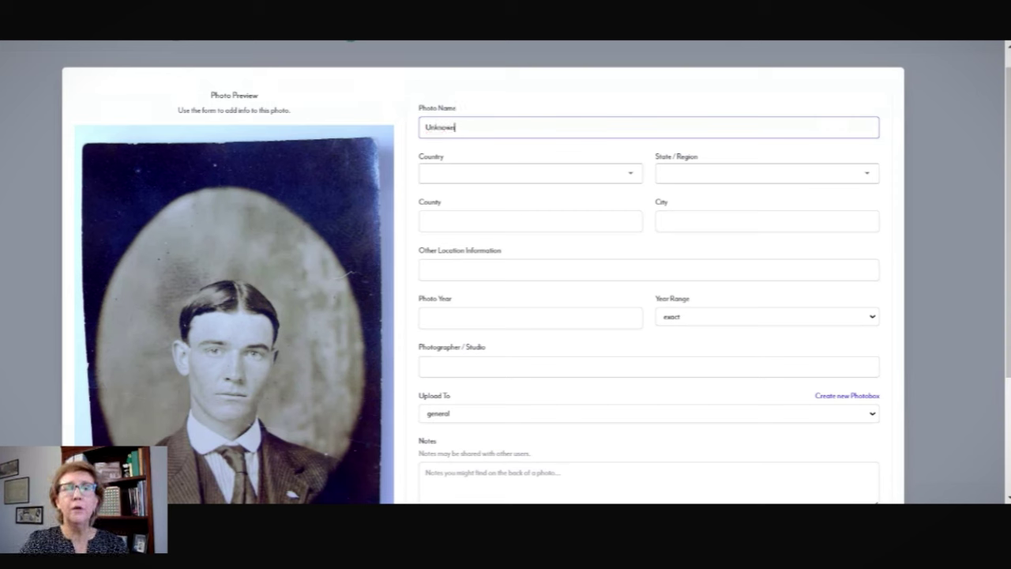
type(" Man ")
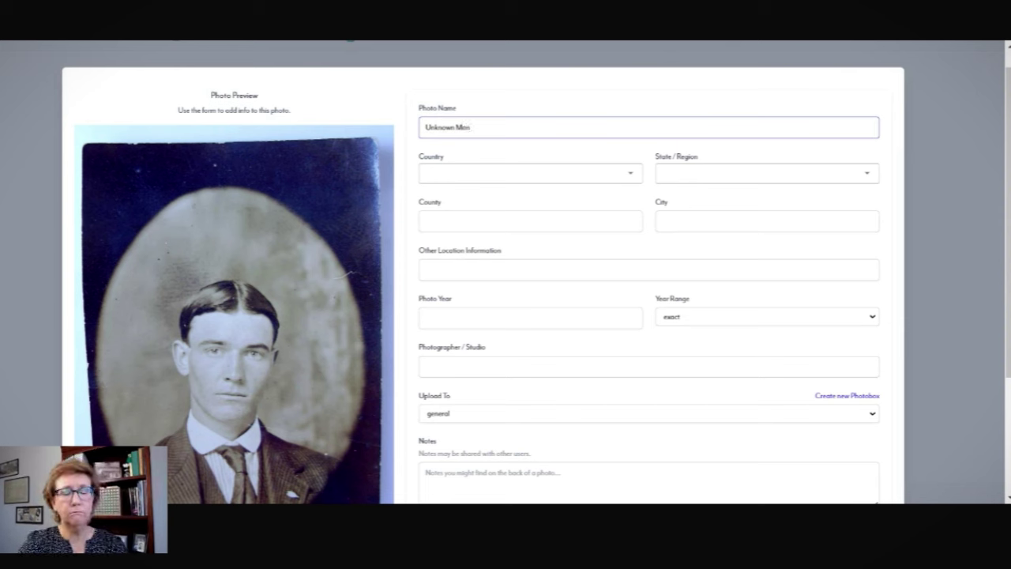
type("1")
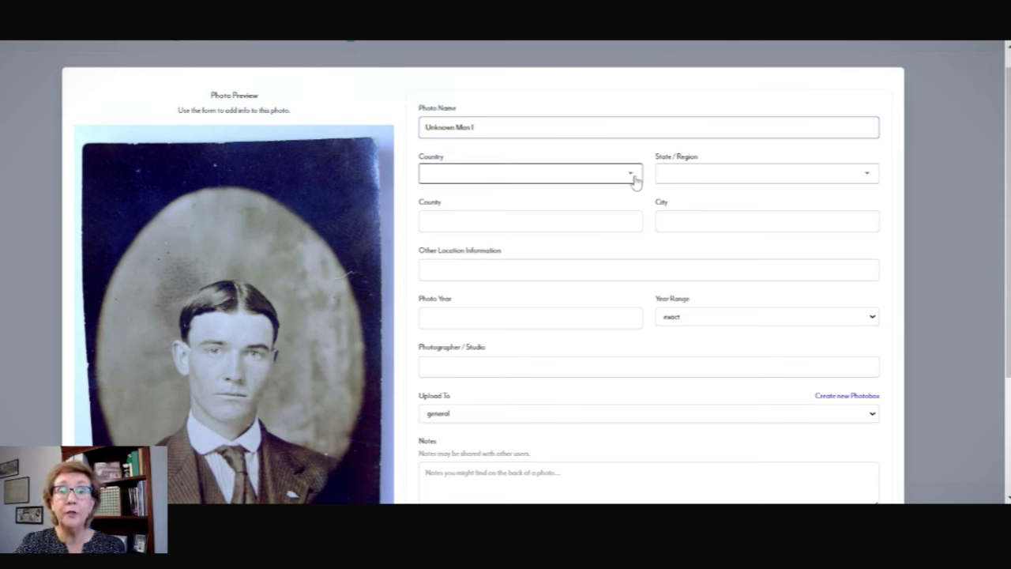
Set the country to United States and the state to Virginia.
left_click(635, 179)
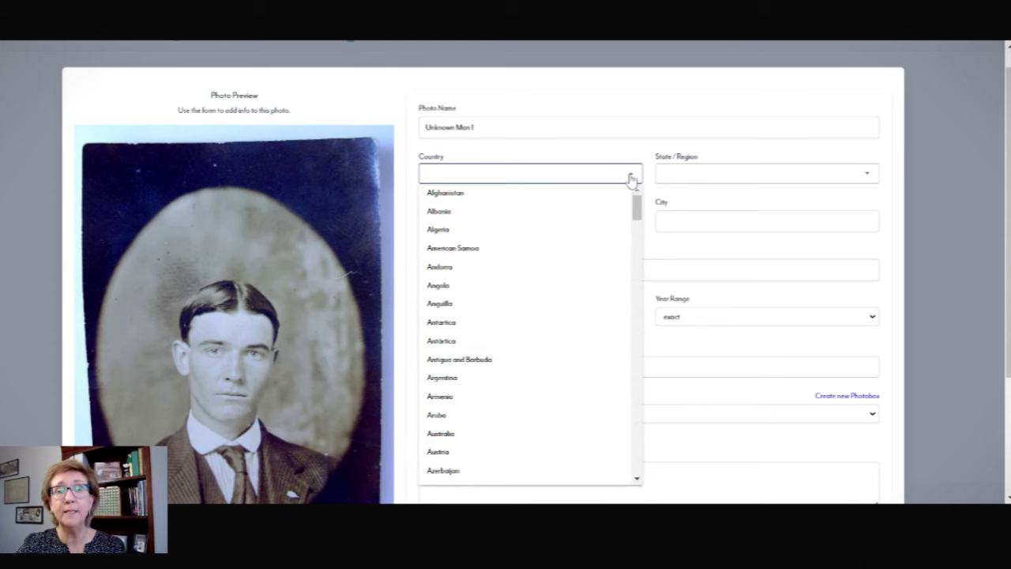
left_click(580, 181)
left_click(580, 181)
key("u")
key("n")
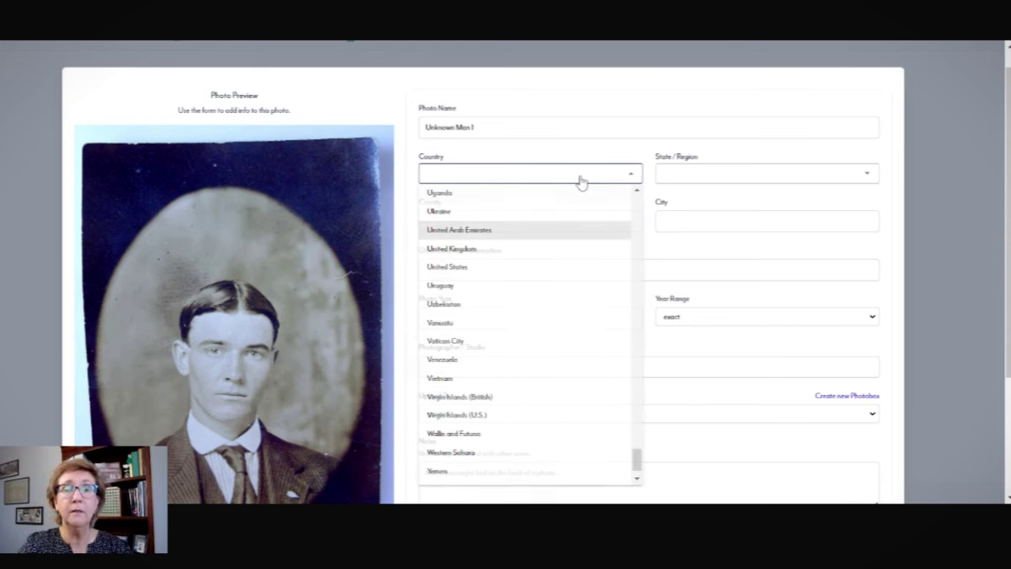
left_click(522, 272)
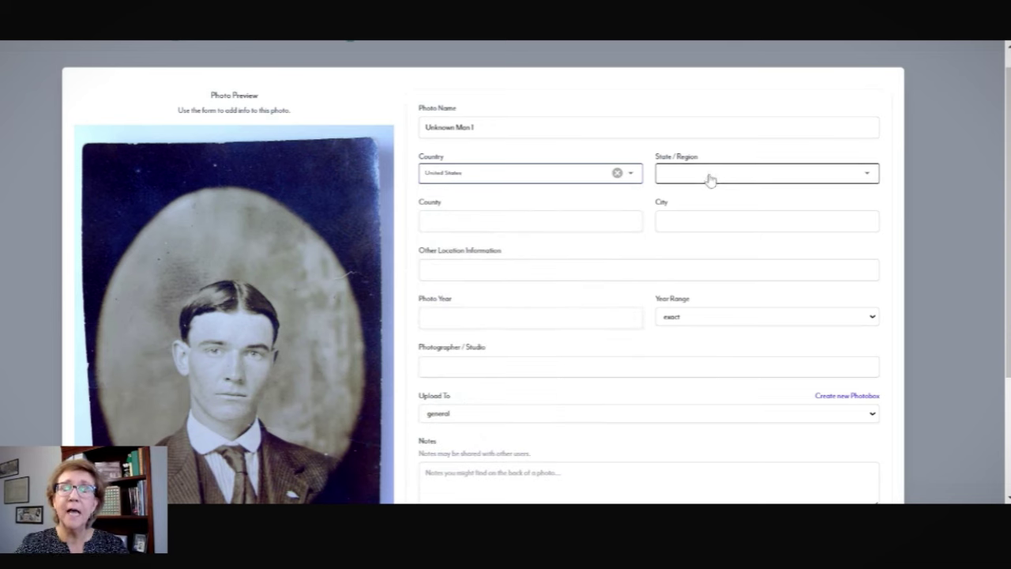
left_click(840, 177)
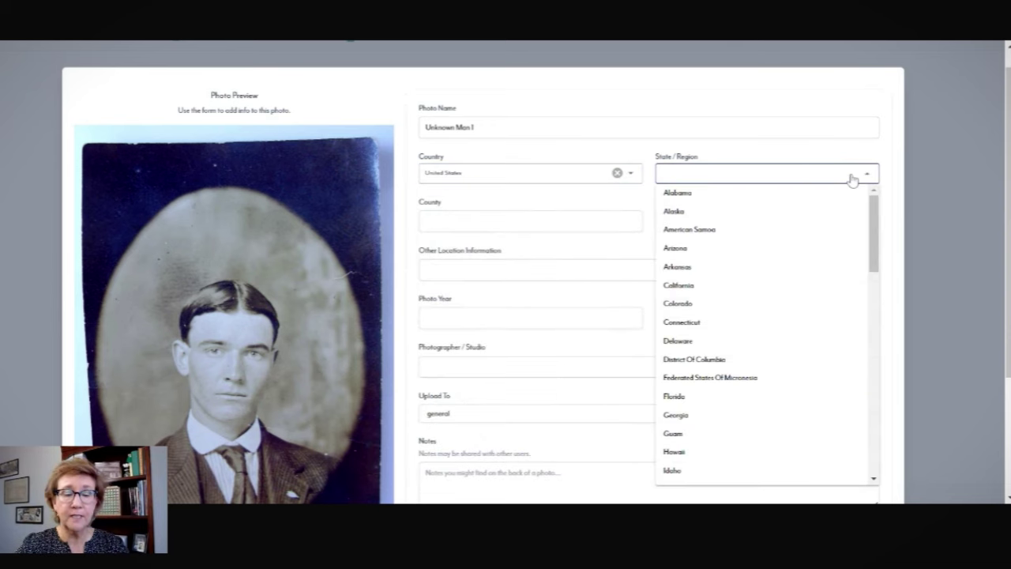
key("v")
key("i")
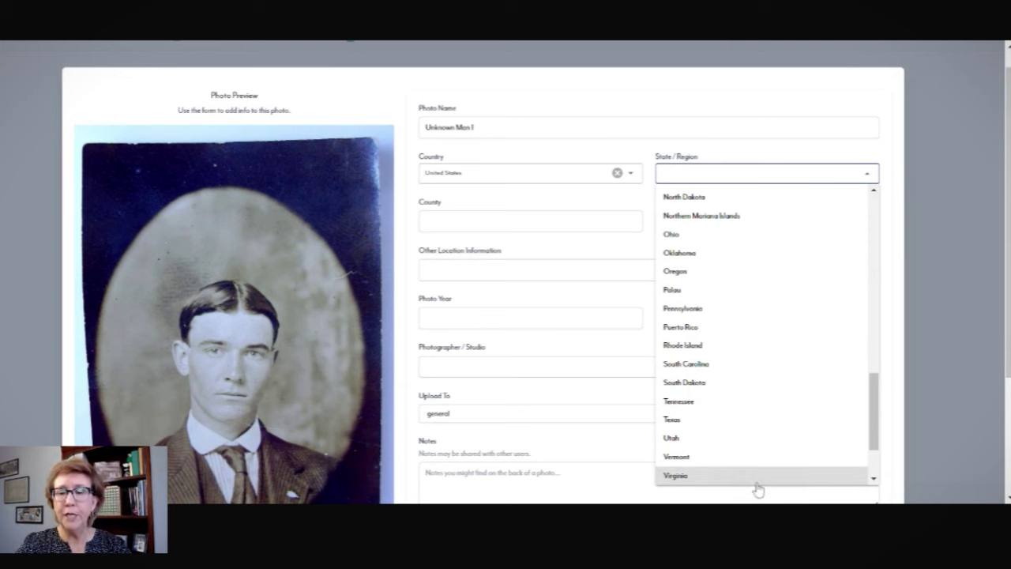
left_click(754, 480)
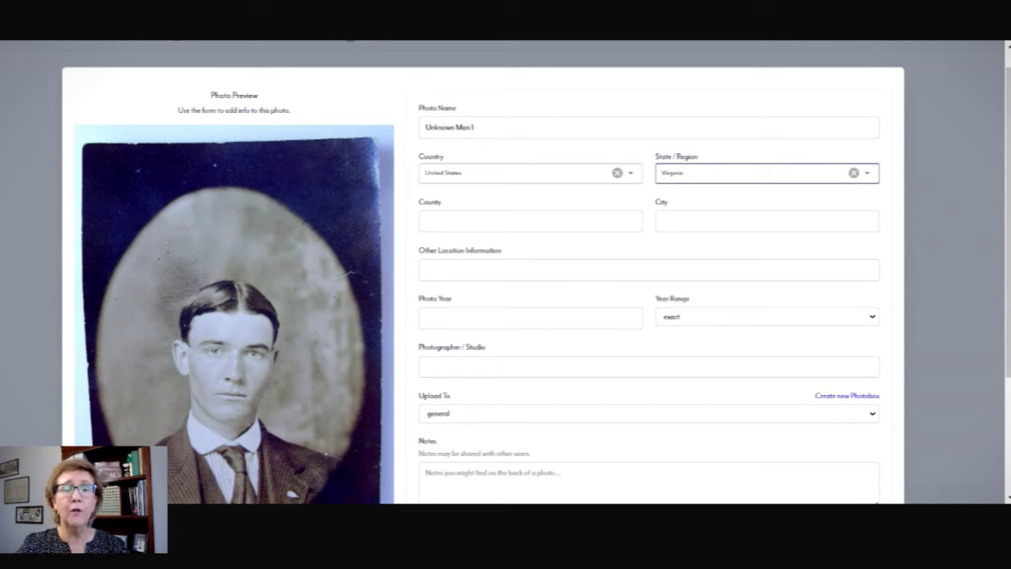
Paste 'Possibly Pittsylvania County, Virginia.' into Other Location Information.
left_click(474, 270)
type("Possibly Pittsylvania County, Virginia.")
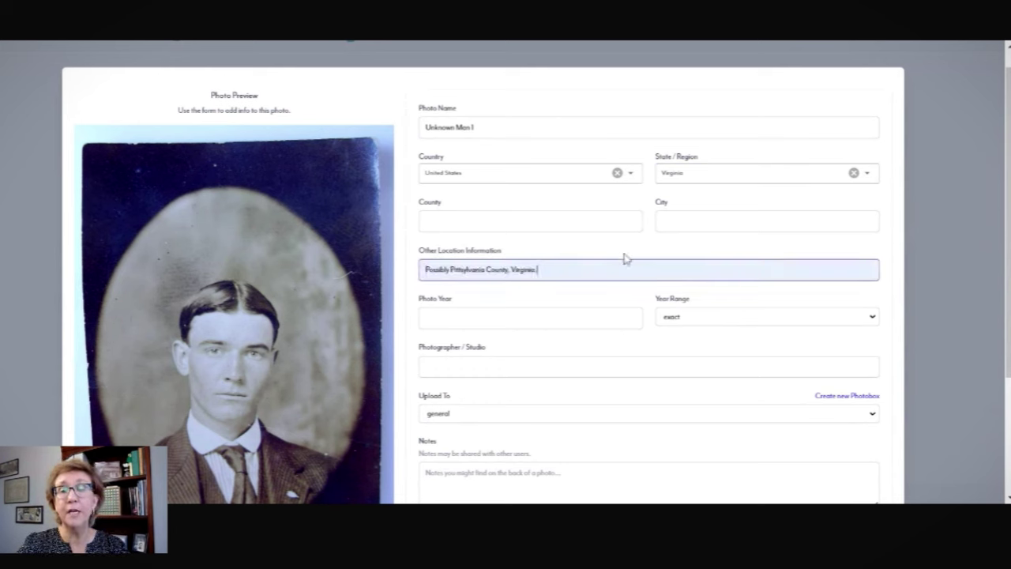
left_click(611, 294)
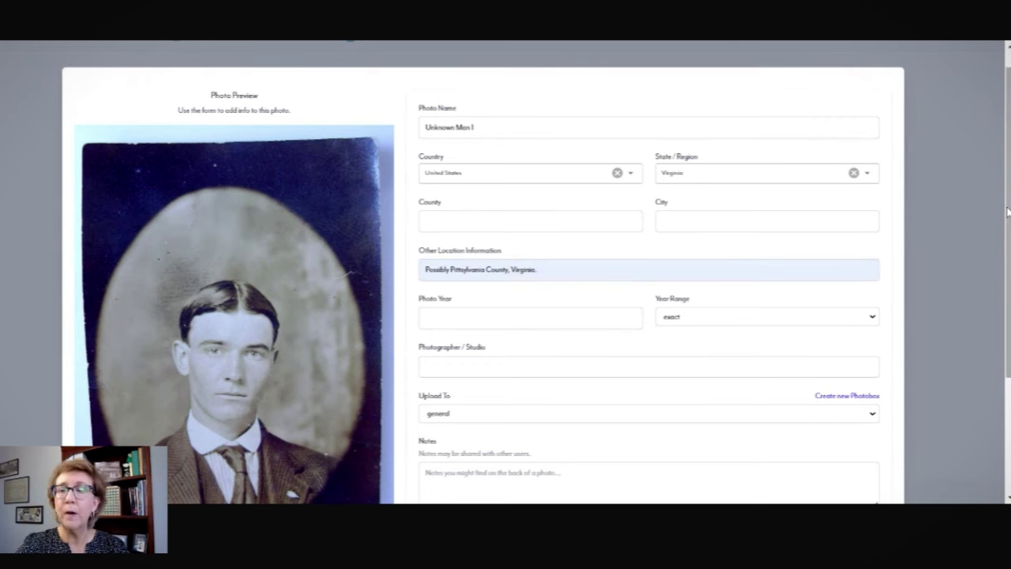
Scroll down the form and keep the upload destination as general.
left_click_drag(1007, 212, 995, 284)
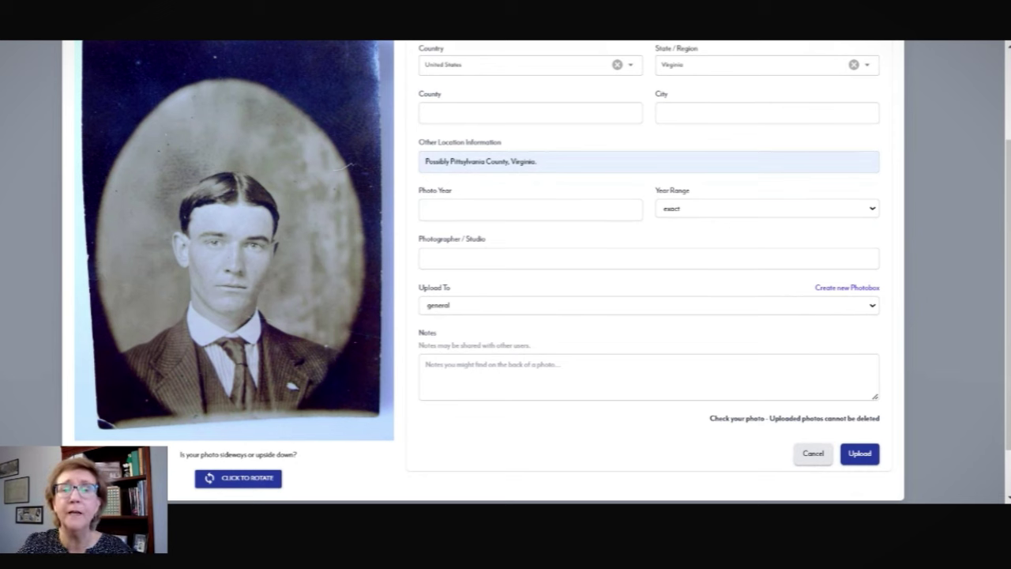
left_click(874, 308)
left_click(844, 321)
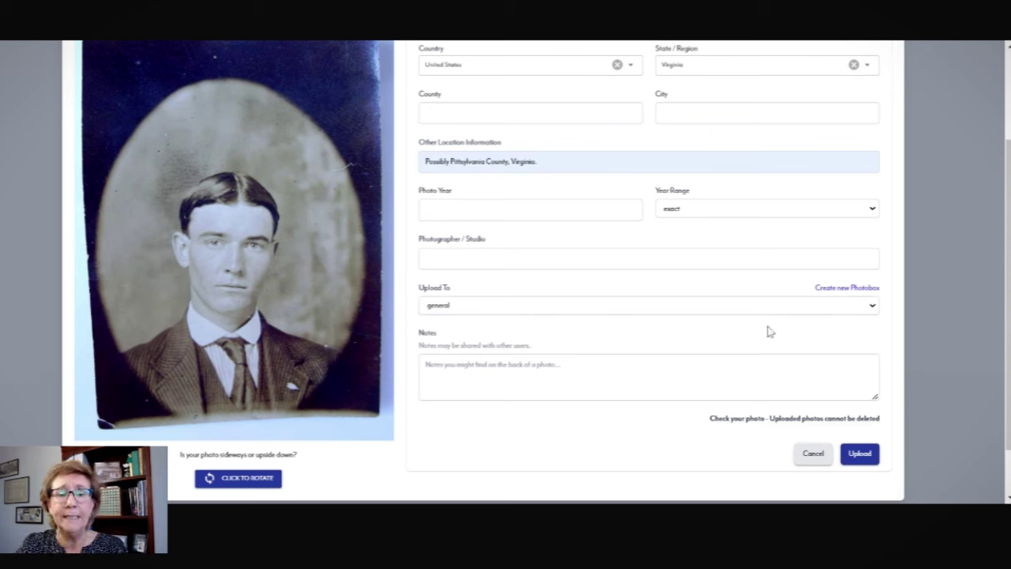
Write the note 'Found in the trunk of' a named person 'in Halifax County, VA'.
left_click(632, 373)
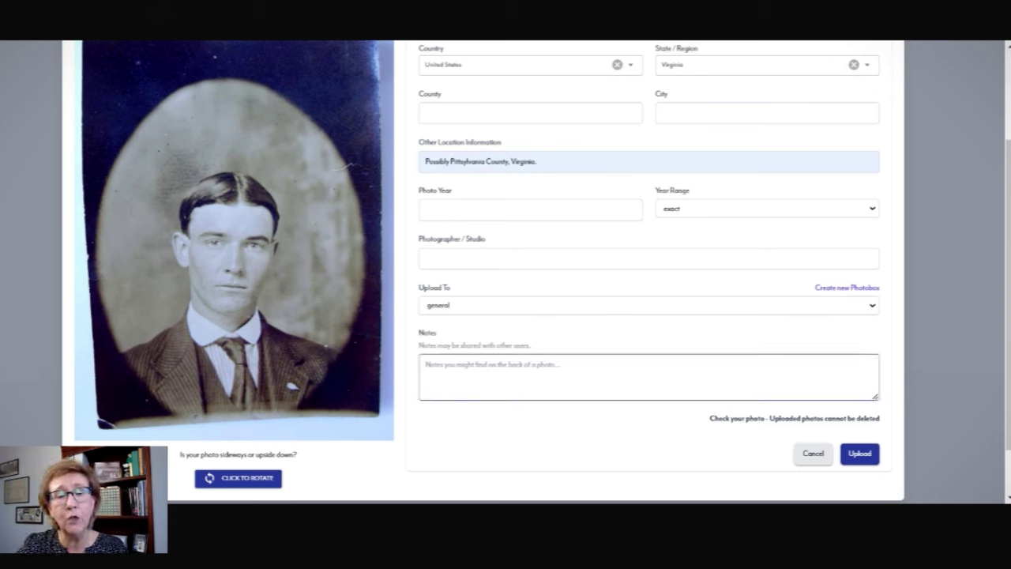
type("Found in the trunk o")
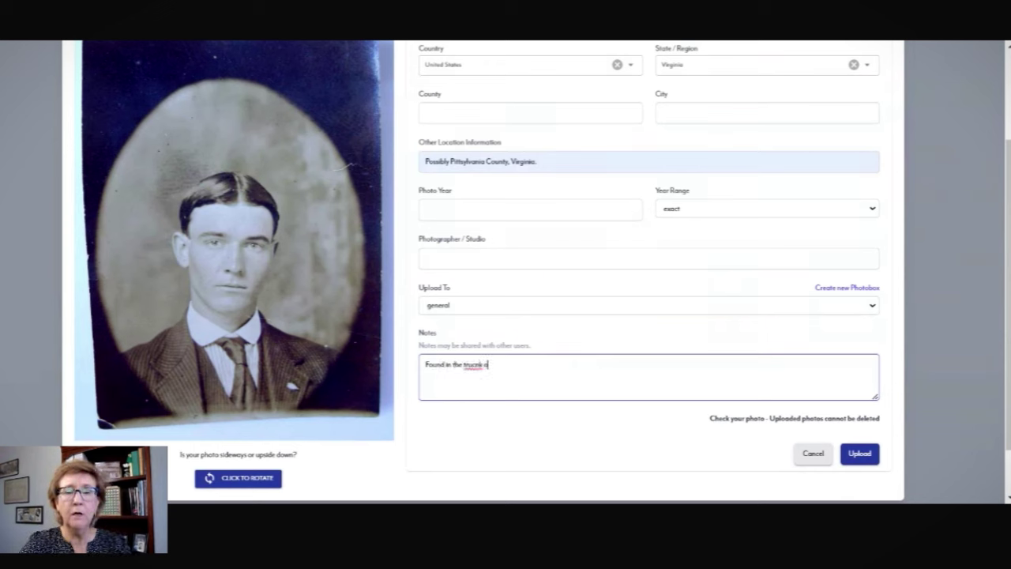
key("BackSpace")
key("BackSpace")
key("BackSpace")
key("BackSpace")
type("nk")
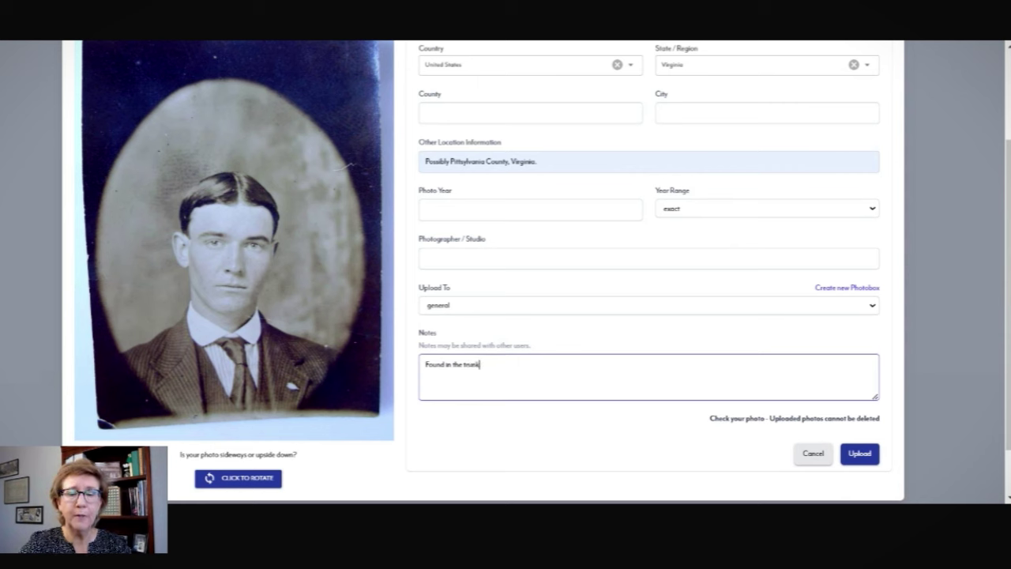
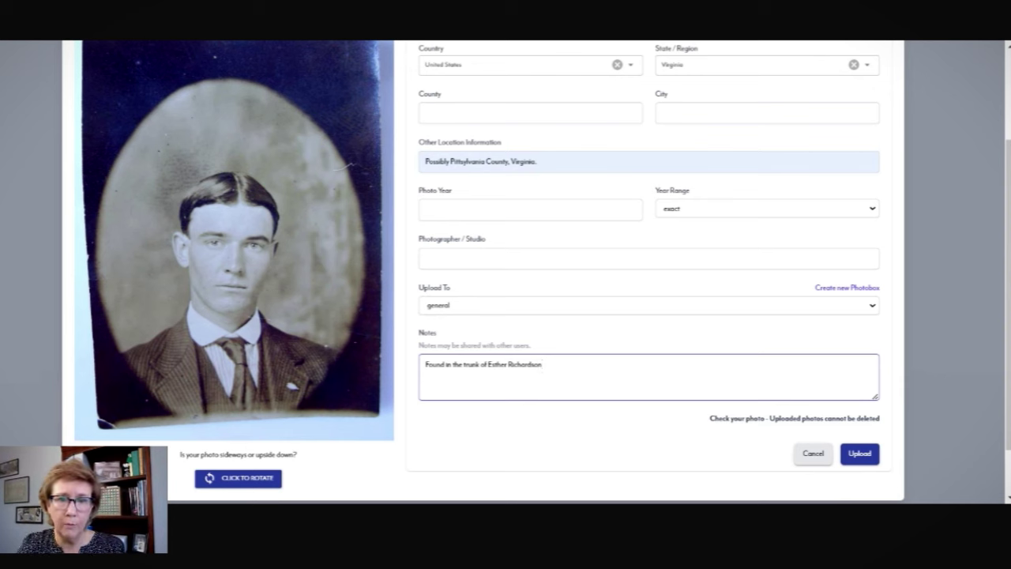
type(" in")
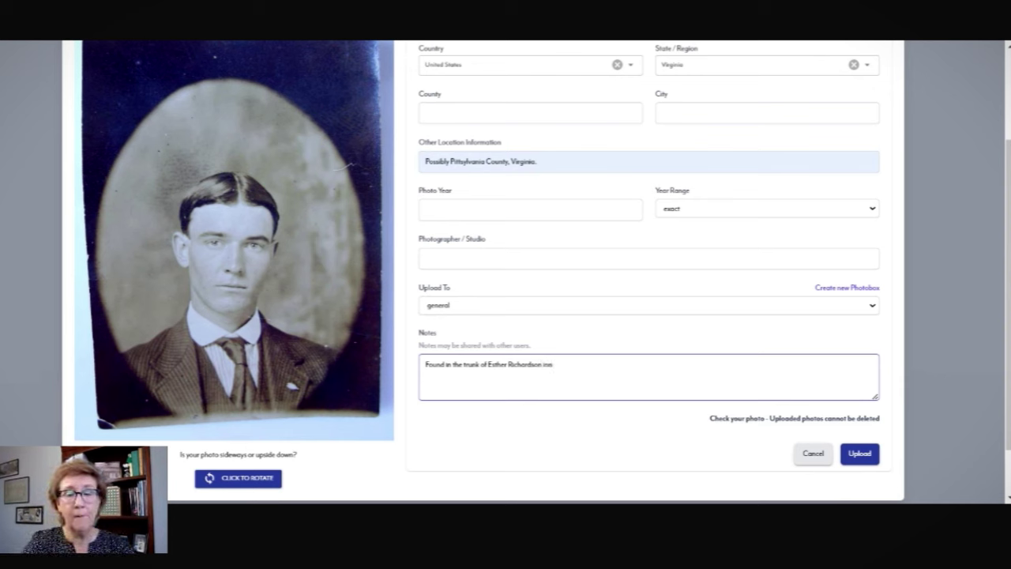
type(" Halifax")
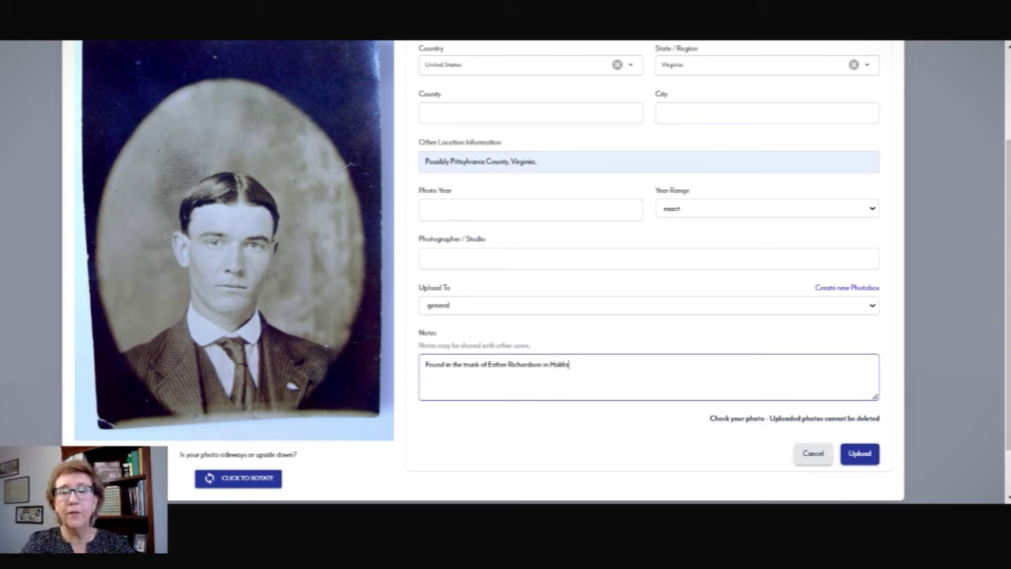
type("County, VA")
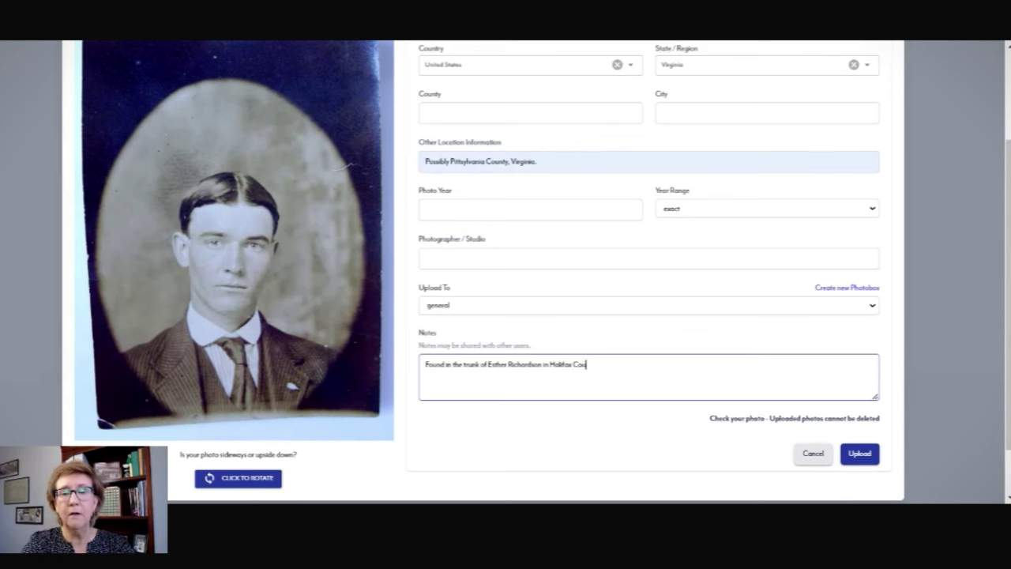